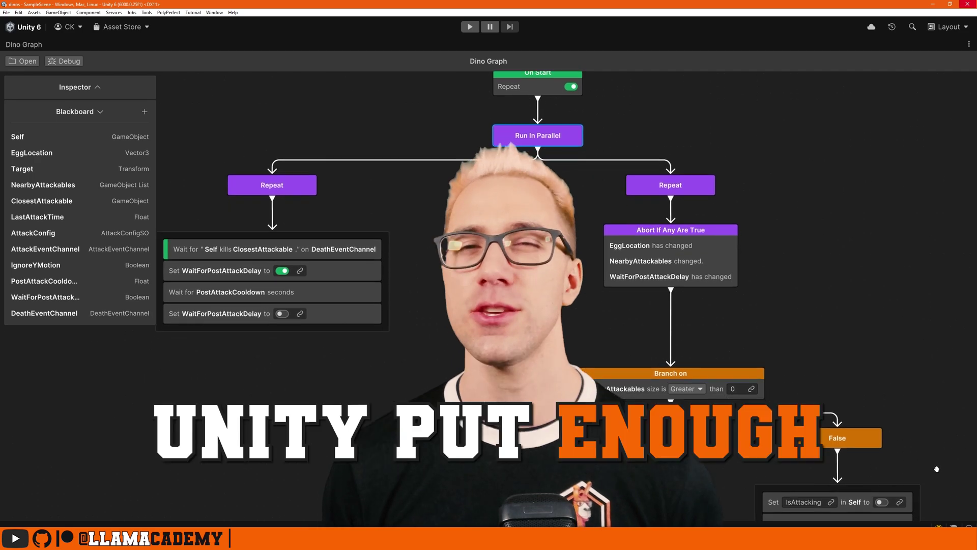
Install the Behavior package 1.0.7 from the Unity Registry in Package Manager.
middle_click_drag(937, 469, 922, 222)
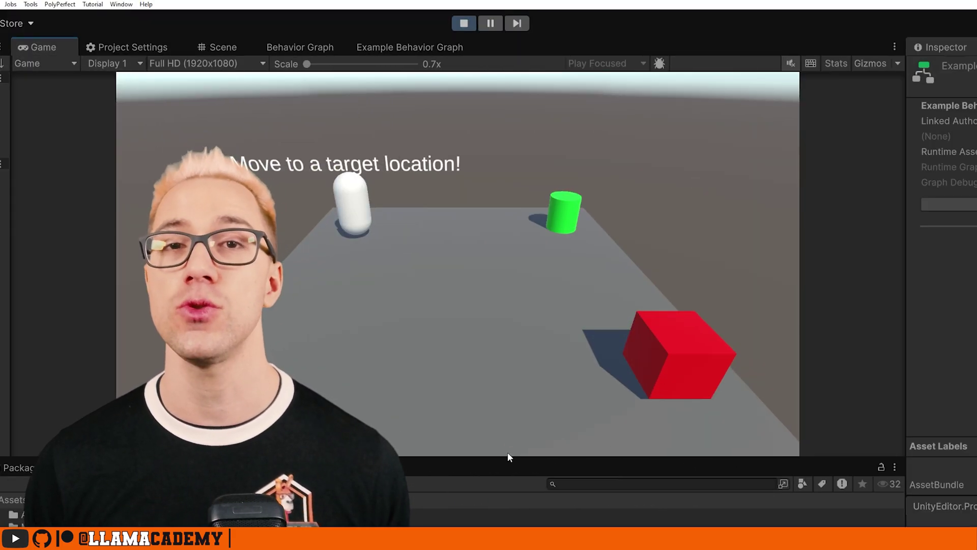
scroll(508, 453, "up", 2)
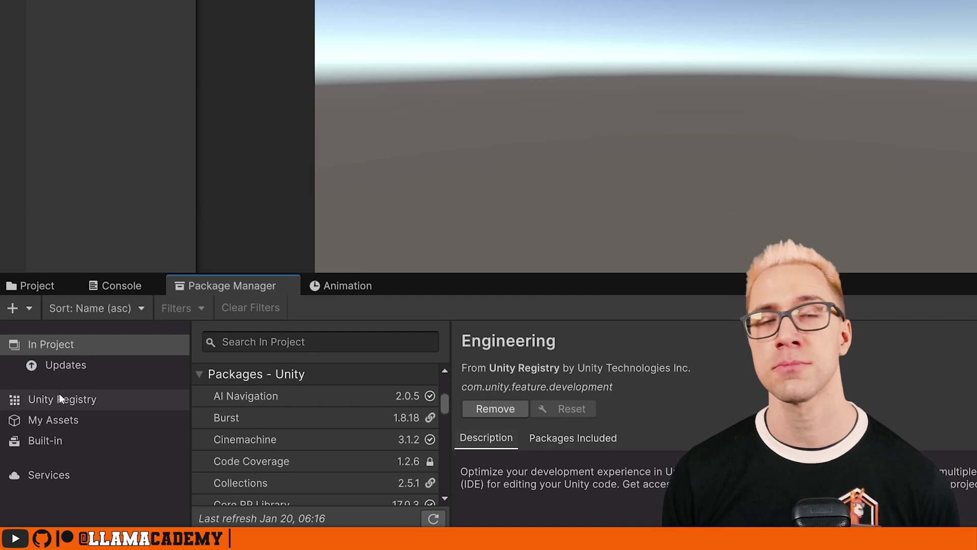
left_click(59, 397)
scroll(323, 407, "down", 10)
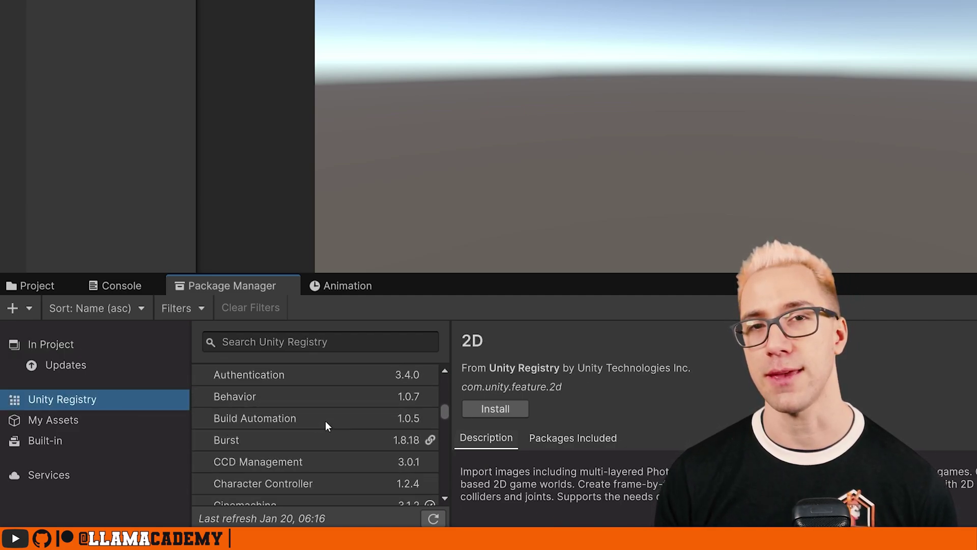
left_click(305, 400)
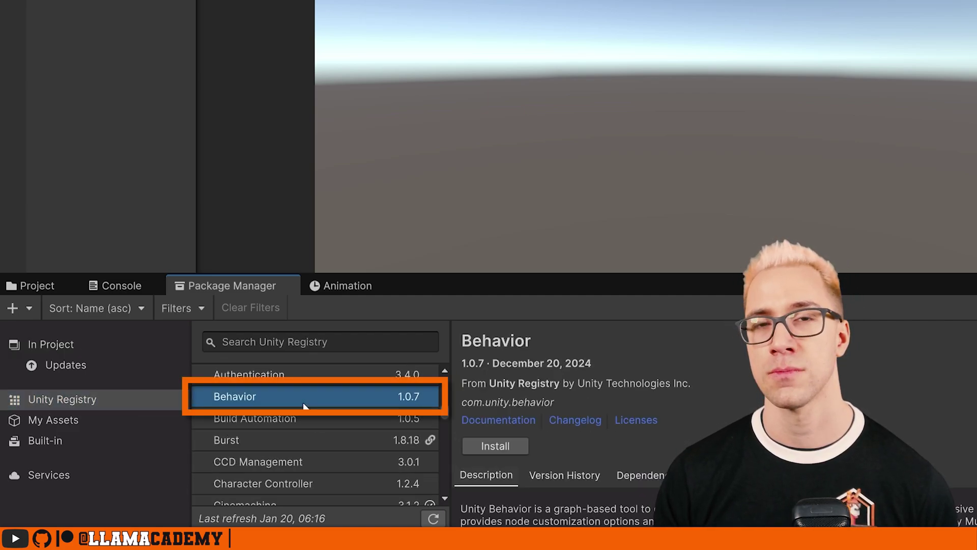
left_click(486, 447)
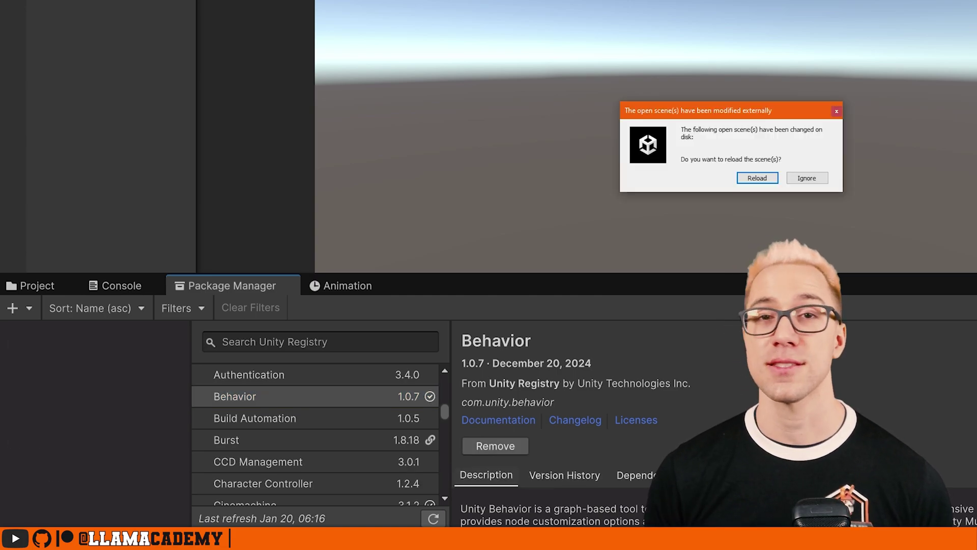
Reload the modified scene and import the Unity Behavior Example sample from the Samples list.
left_click(753, 178)
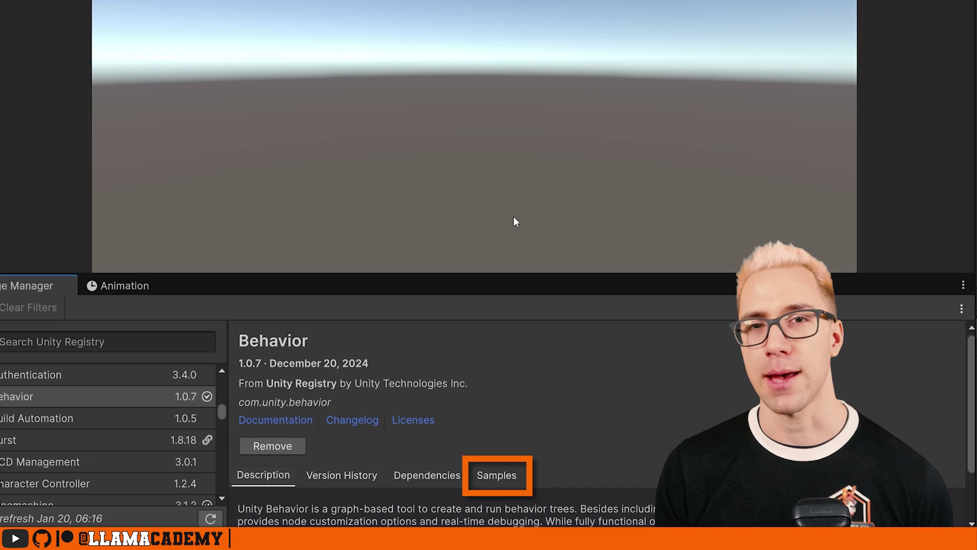
scroll(646, 458, "down", 3)
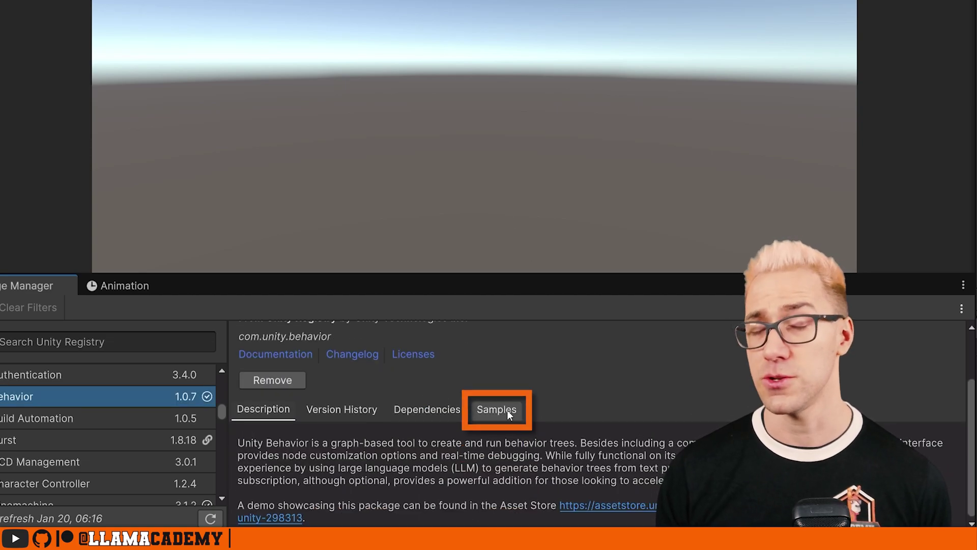
left_click(507, 411)
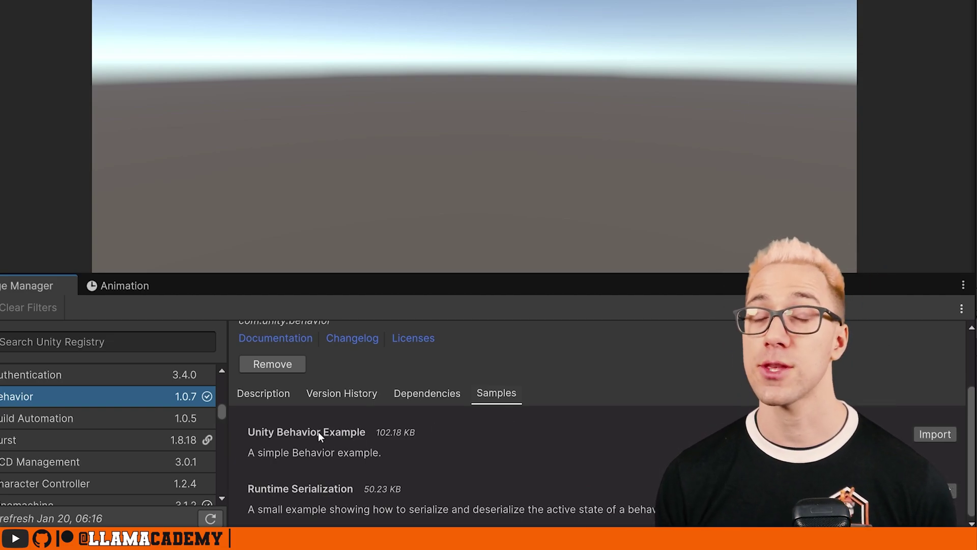
left_click(941, 433)
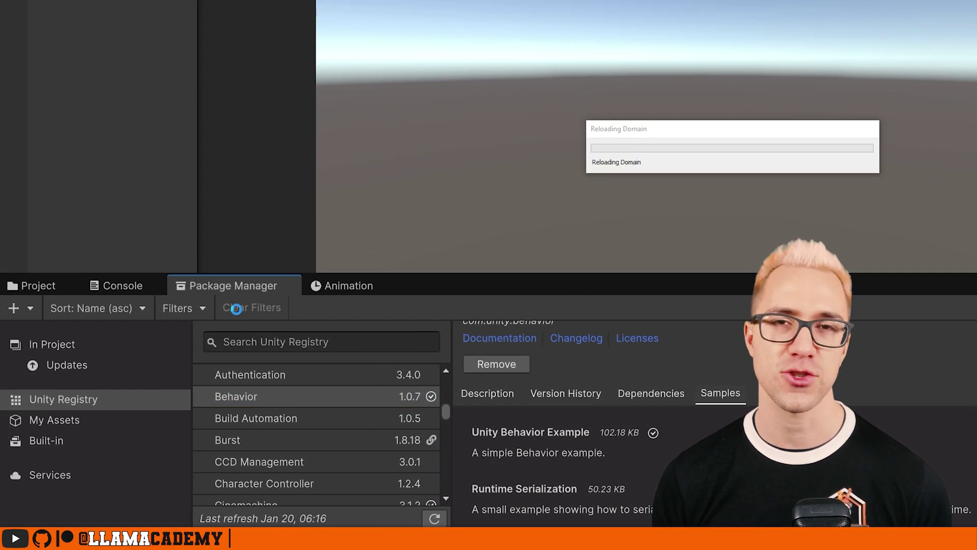
Browse the Project window to the Samples/Behavior/1.0.7/Unity Behavior Example folder.
left_click(51, 285)
scroll(108, 392, "down", 5)
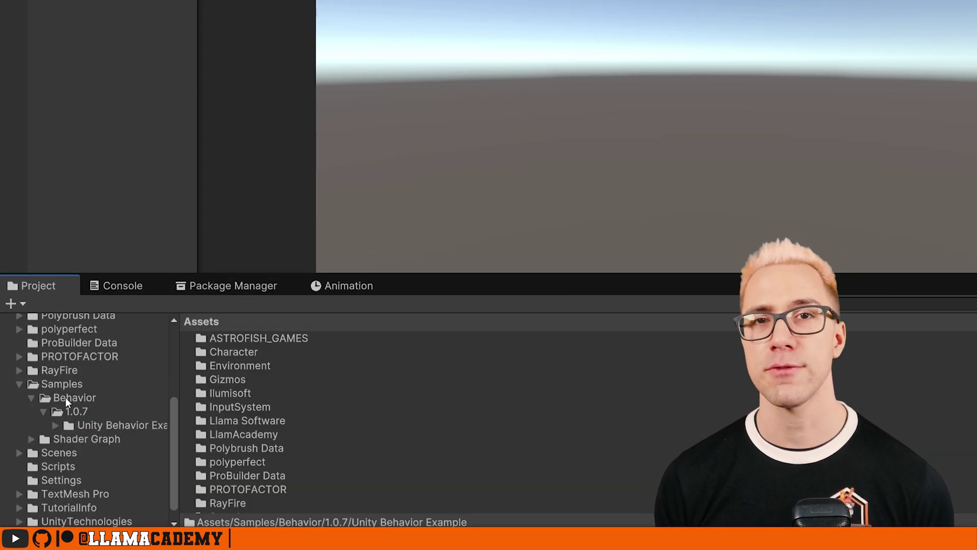
left_click(130, 428)
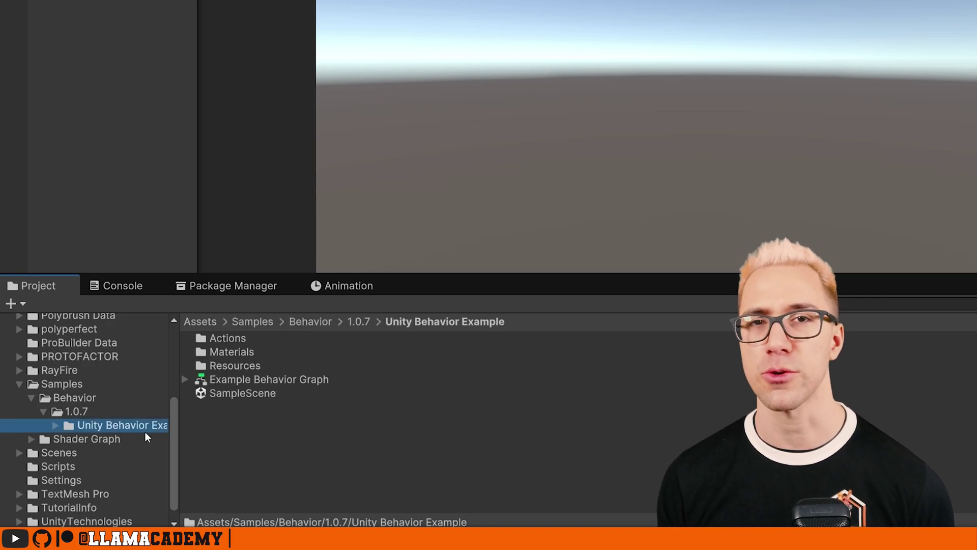
Open SampleScene without saving, then convert its materials to URP using the Material Upgrade converter.
double_click(270, 395)
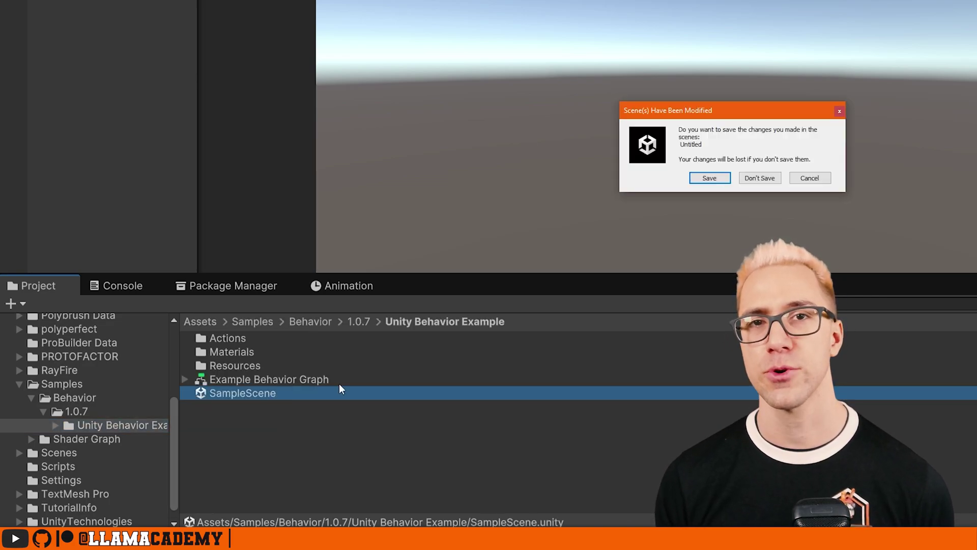
left_click(770, 178)
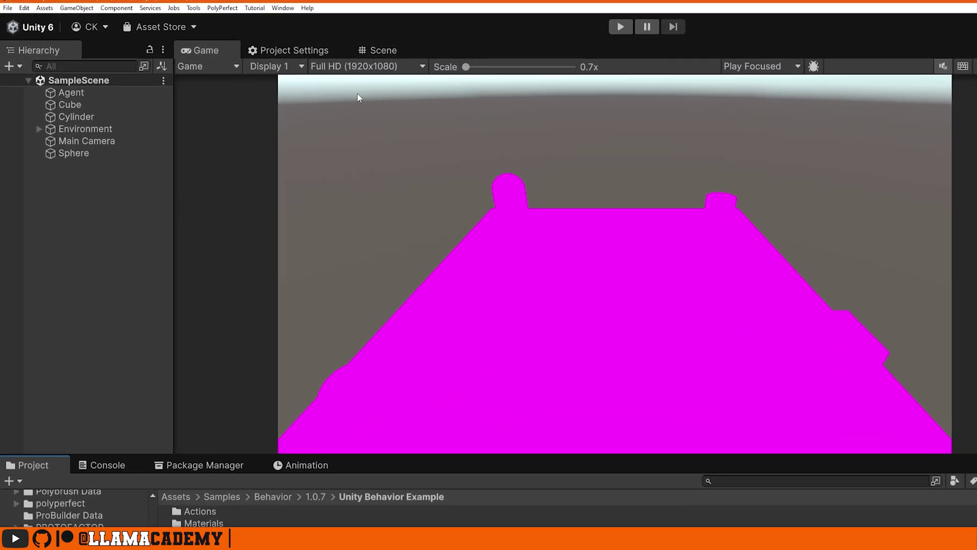
left_click(214, 12)
mouse_move(295, 146)
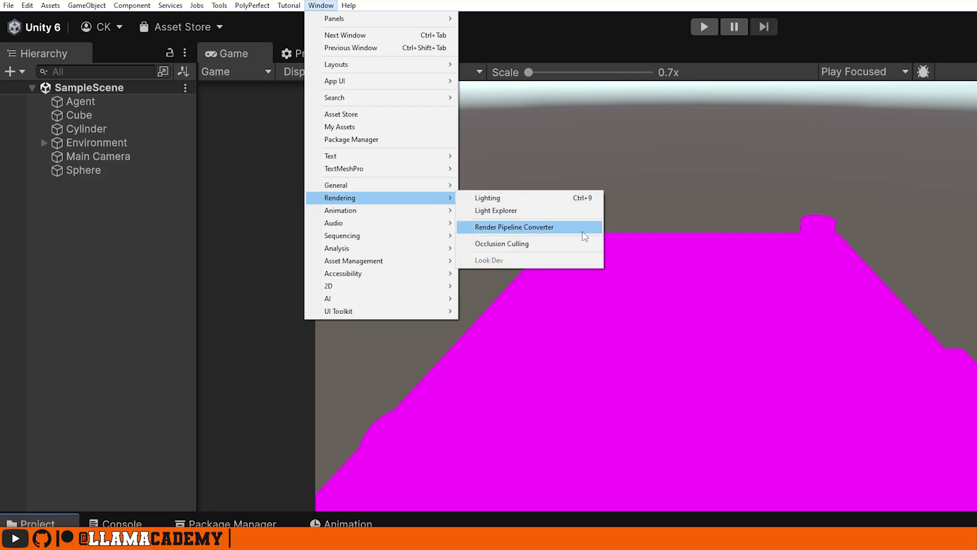
left_click(514, 227)
left_click(420, 397)
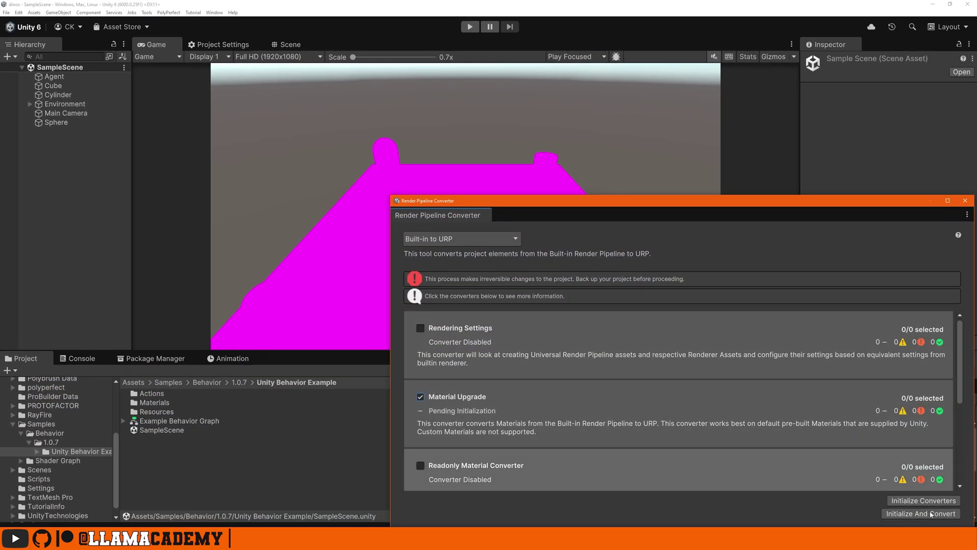
left_click(920, 513)
left_click(966, 201)
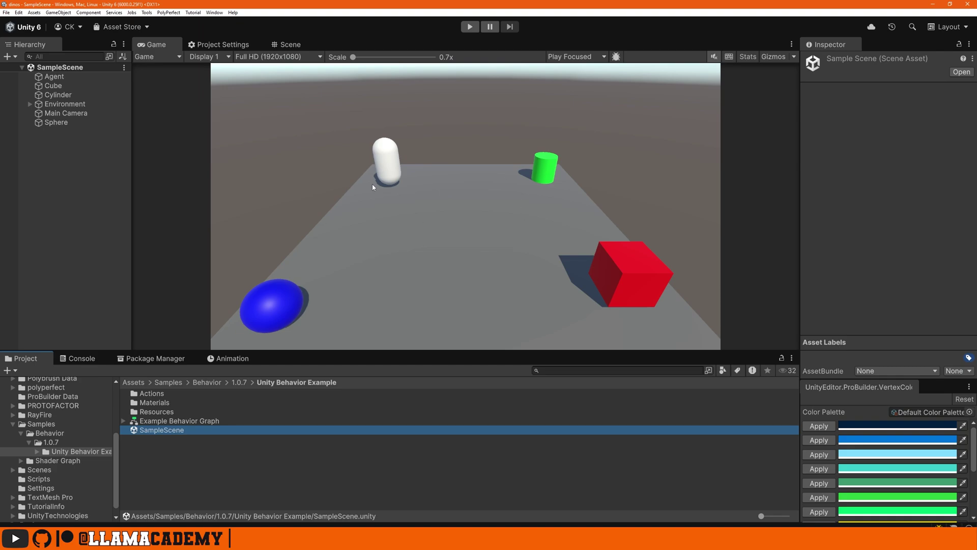
Select Agent, collapse Mesh Renderer and Capsule Collider, and ping its Example Behavior Graph asset.
left_click(64, 76)
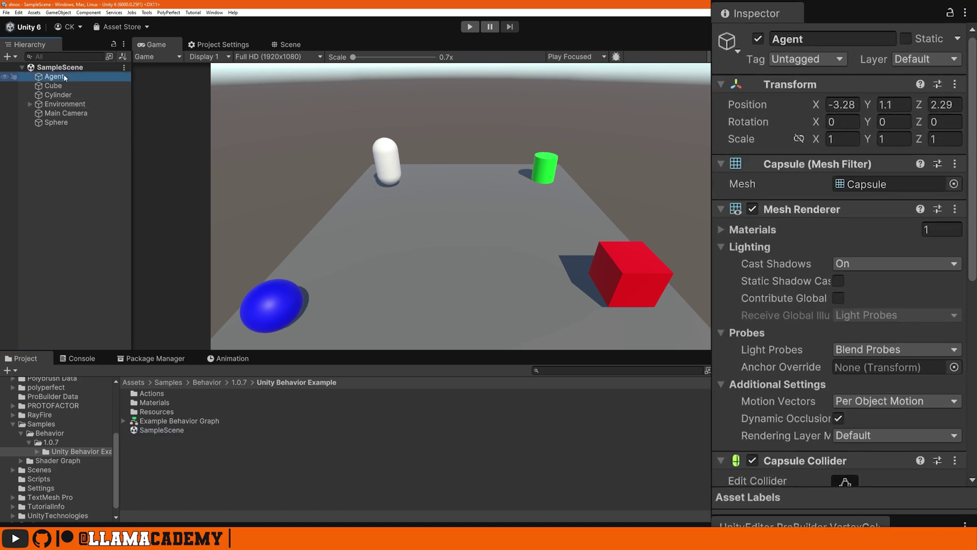
left_click(803, 207)
left_click(807, 230)
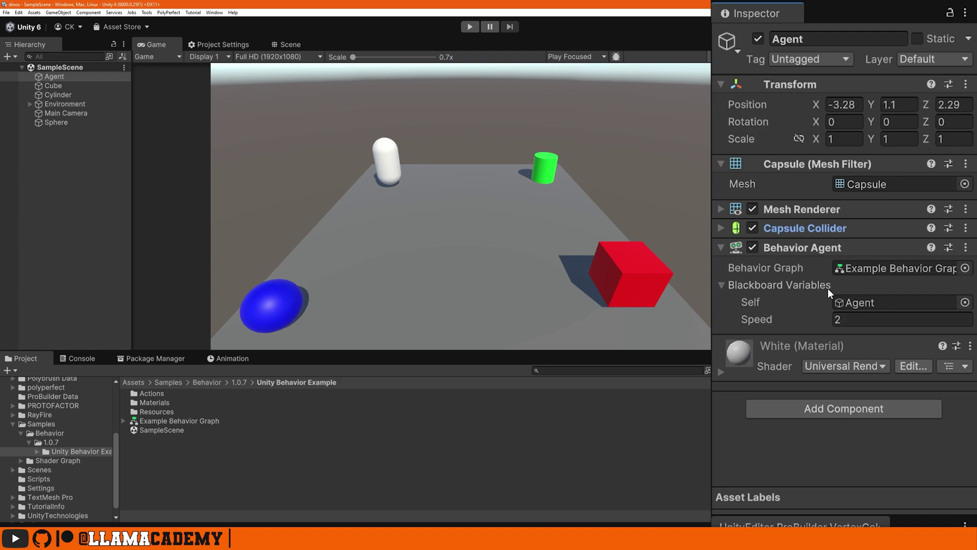
left_click(886, 271)
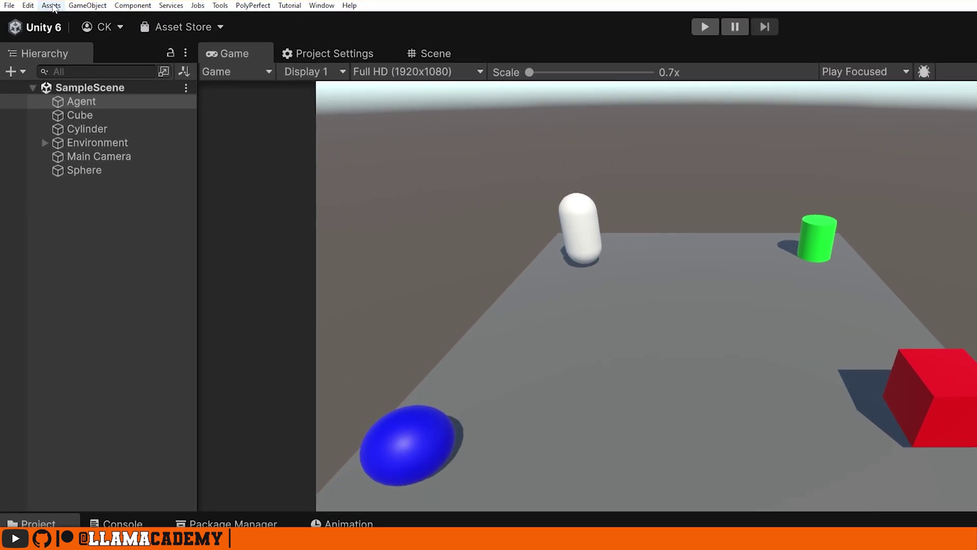
Create a Behavior Graph asset keeping the default name 'Behavior Graph' and open it in the editor.
left_click(34, 10)
mouse_move(76, 18)
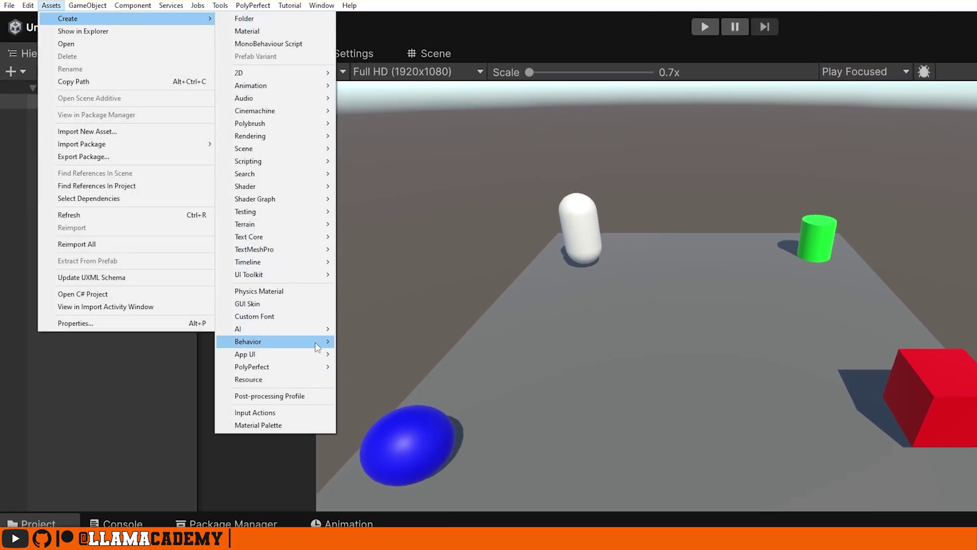
mouse_move(317, 347)
left_click(387, 368)
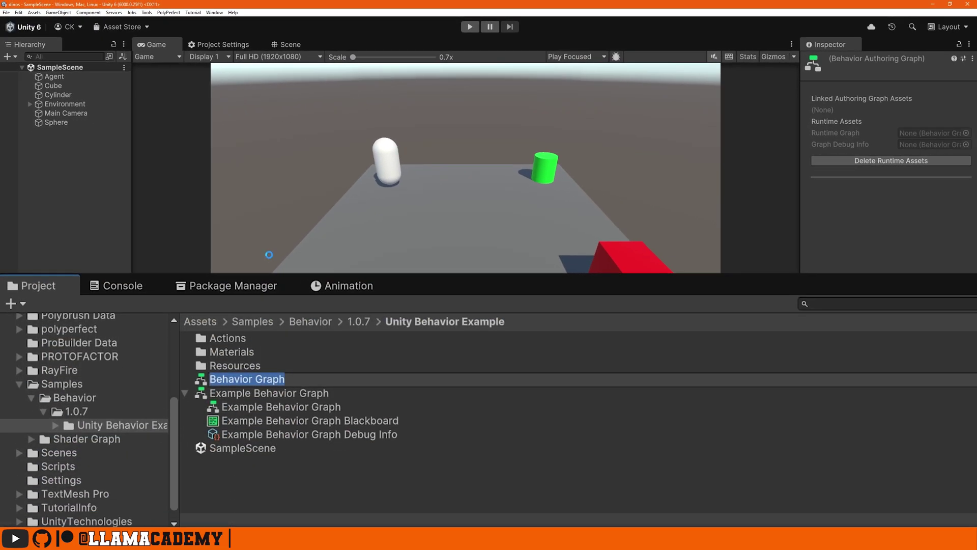
key("Return")
double_click(244, 379)
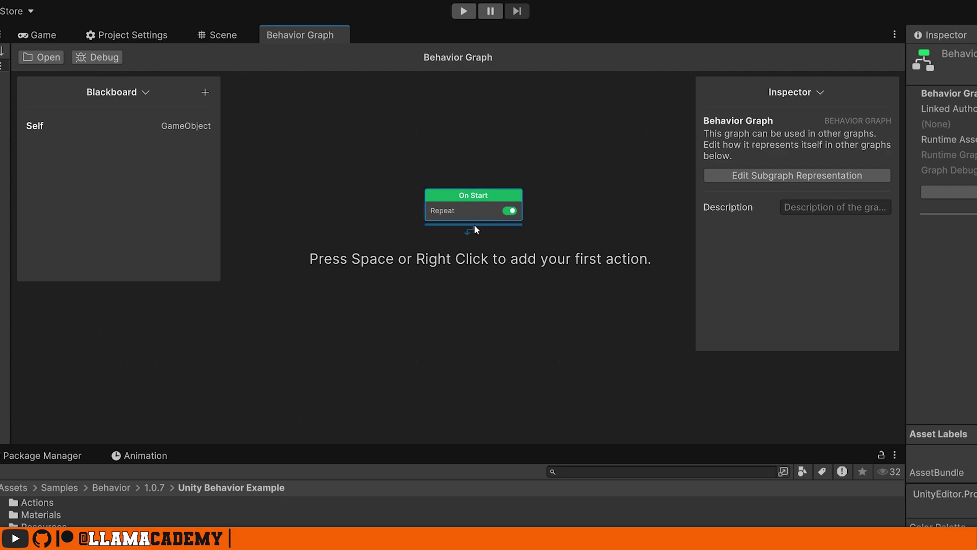
key("space")
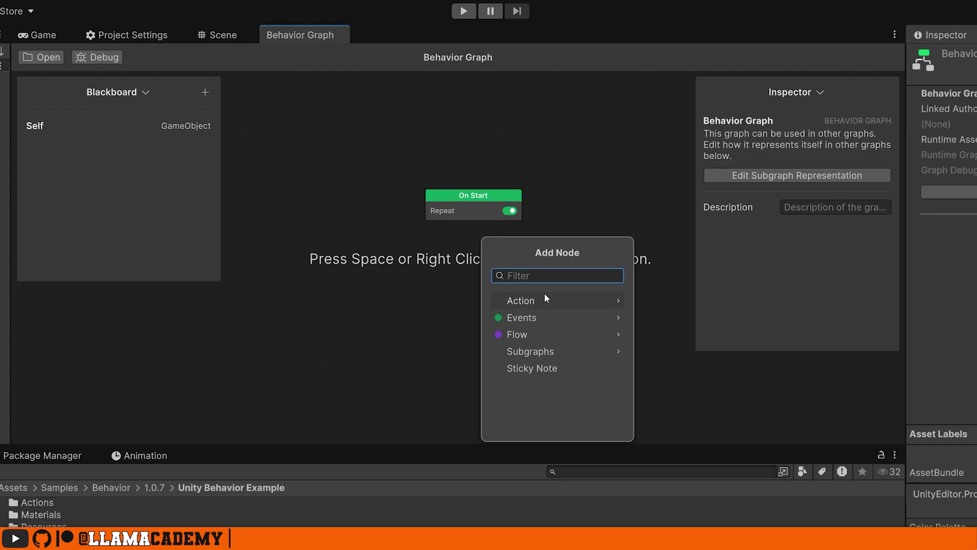
left_click(577, 301)
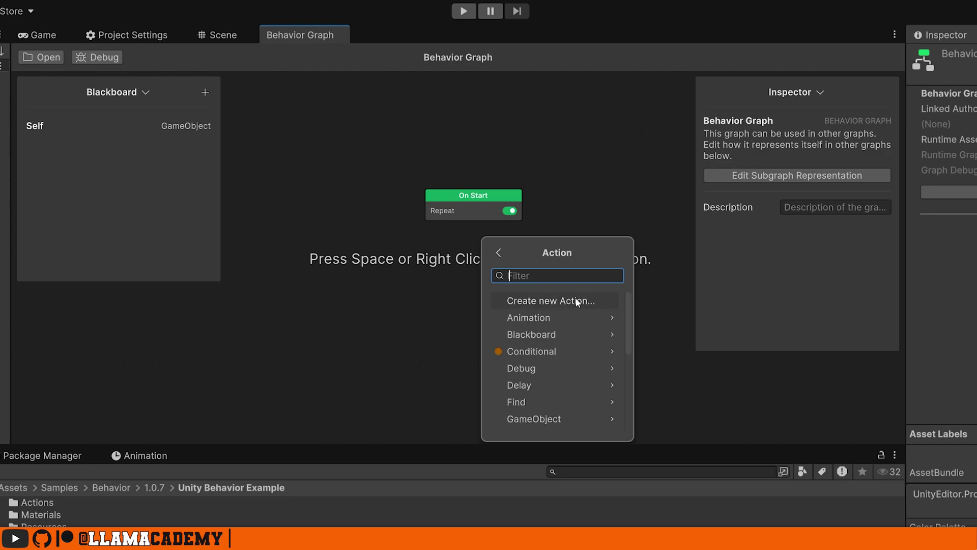
left_click(561, 381)
left_click(499, 252)
left_click(527, 318)
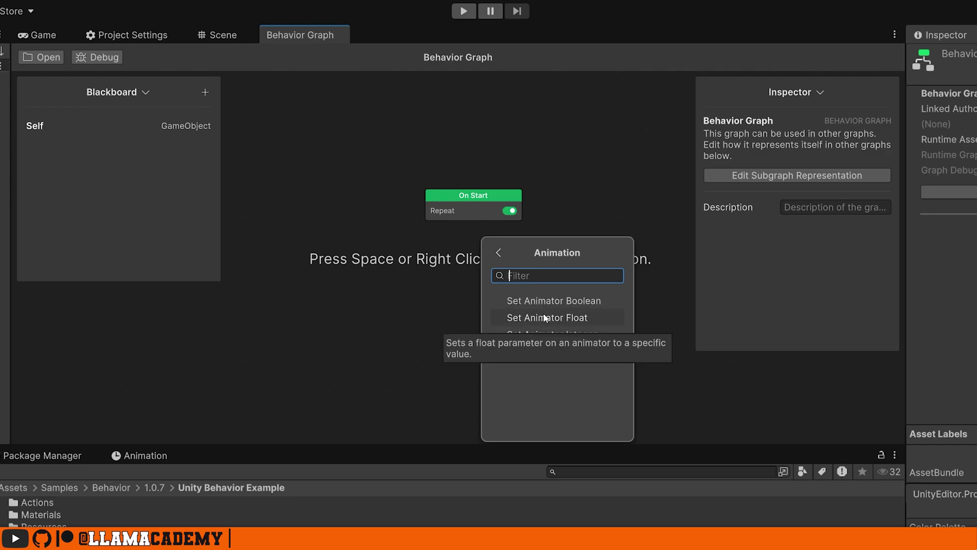
left_click(499, 254)
scroll(561, 381, "down", 2)
left_click(561, 381)
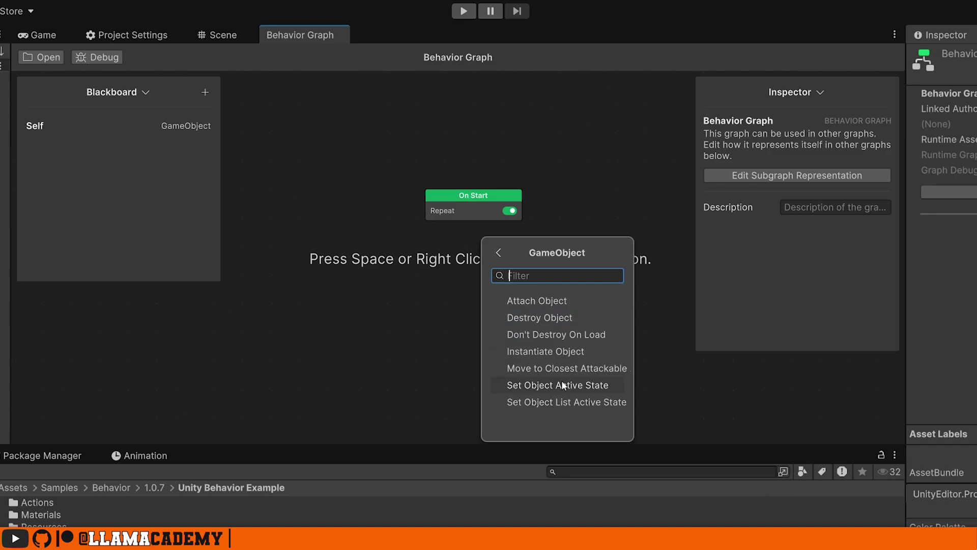
left_click(554, 351)
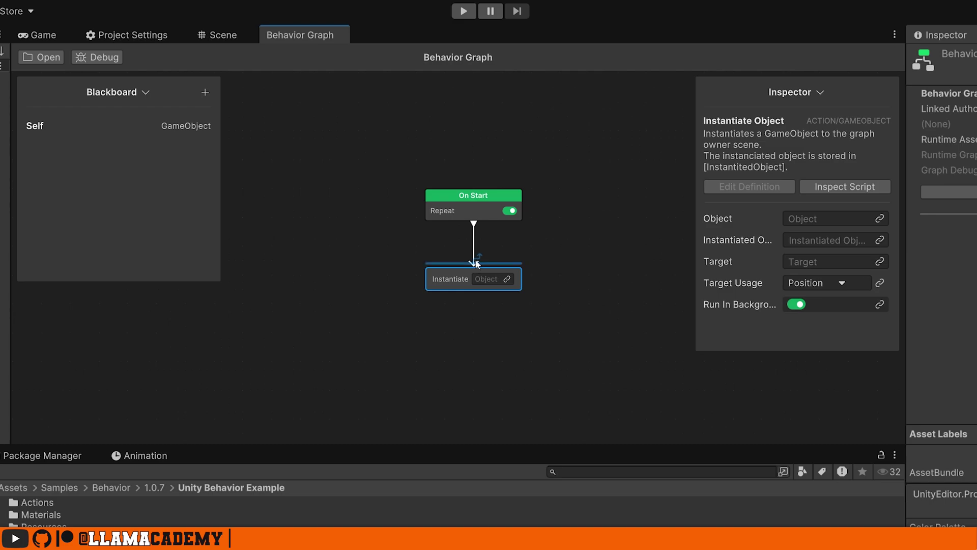
left_click(397, 284)
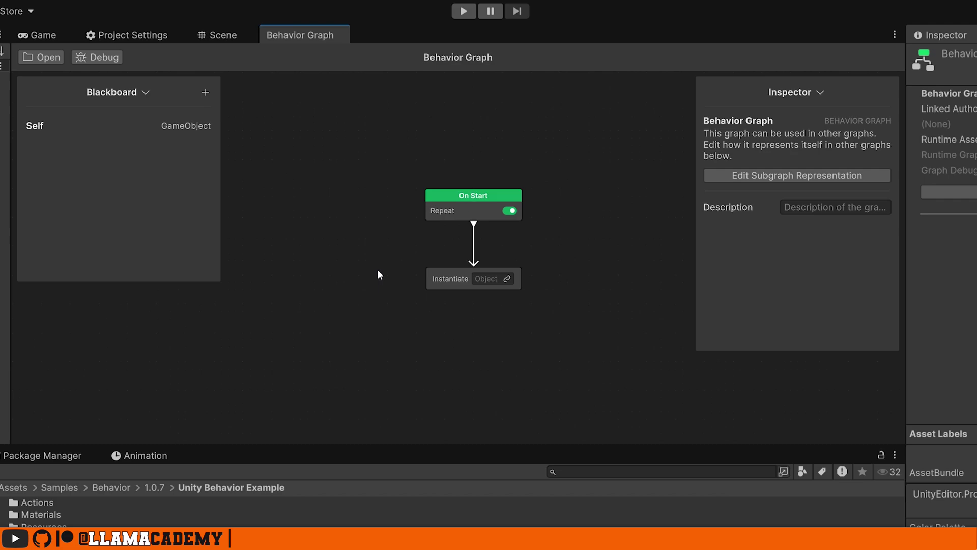
key("space")
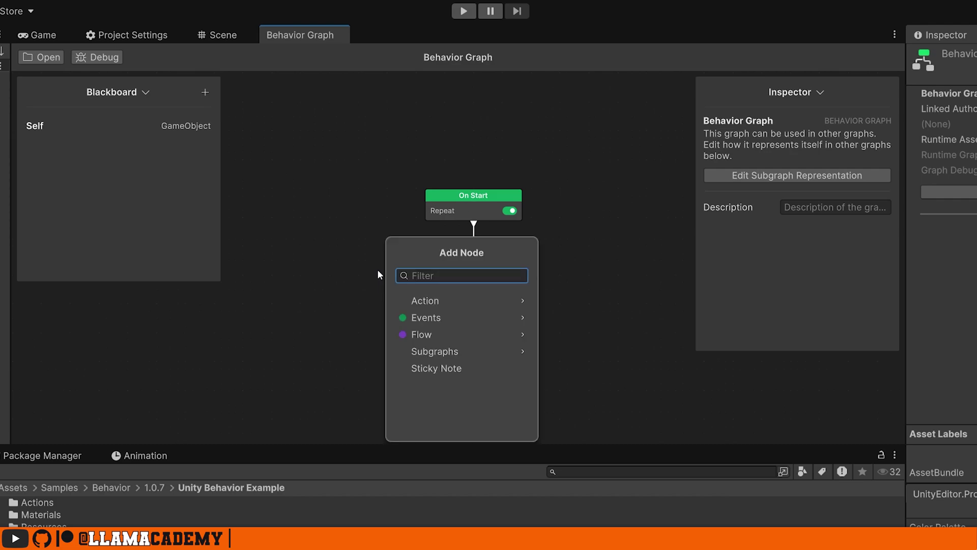
left_click(451, 301)
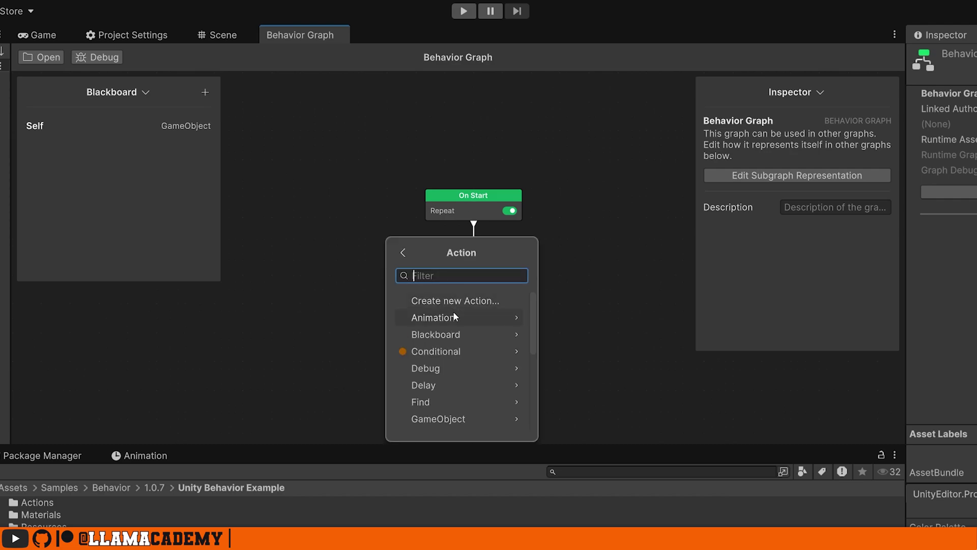
left_click(454, 317)
left_click(500, 317)
left_click_drag(376, 281, 476, 293)
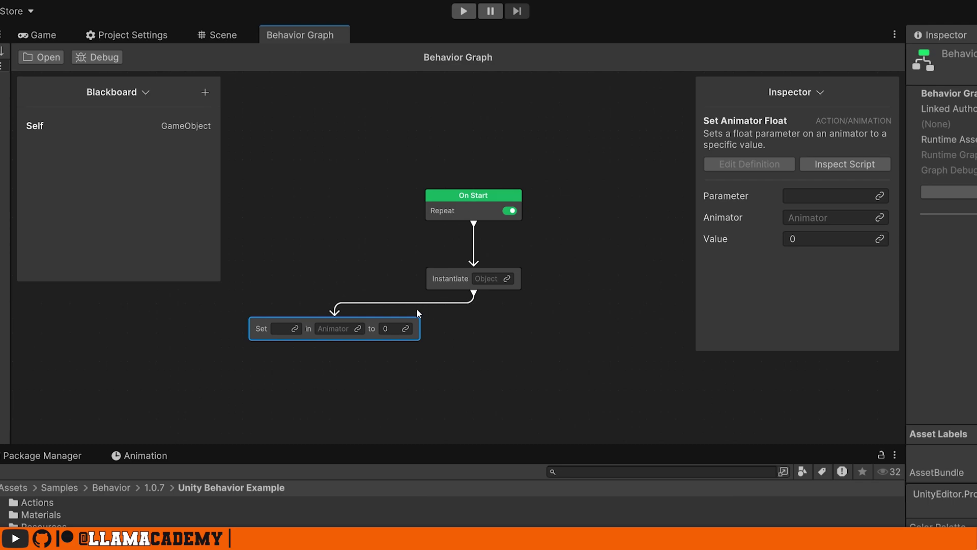
key("Delete")
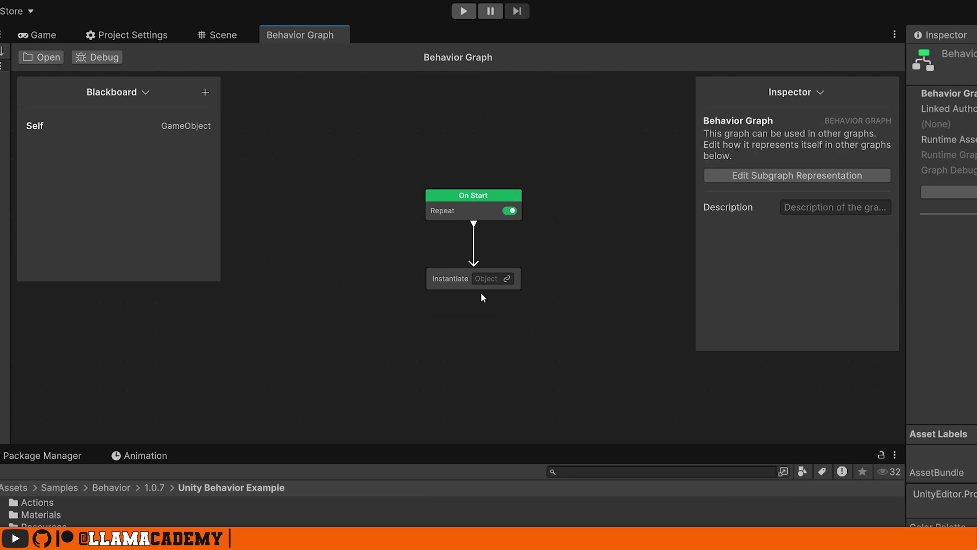
Show the Instantiate node's Object link picker, browse its Assets tab, then return to Variables.
left_click(507, 279)
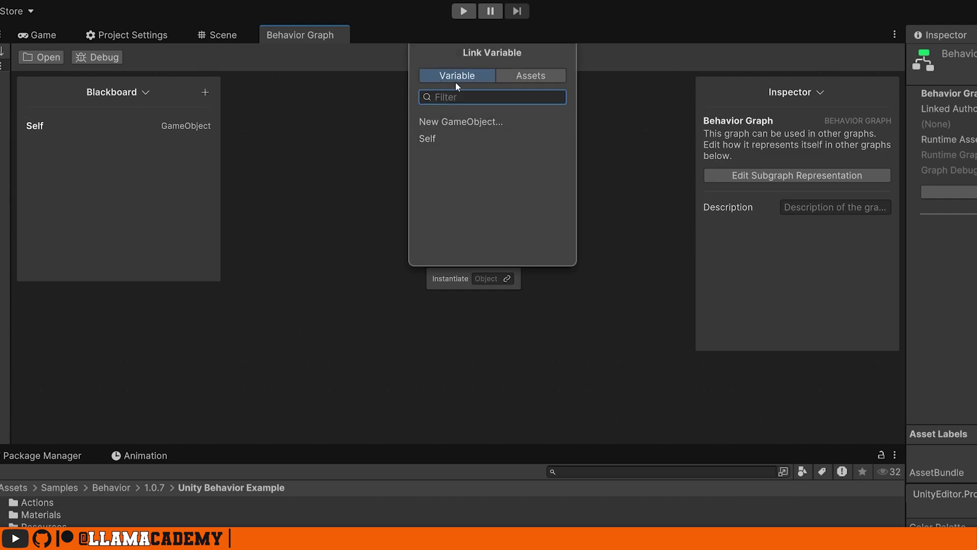
left_click(532, 77)
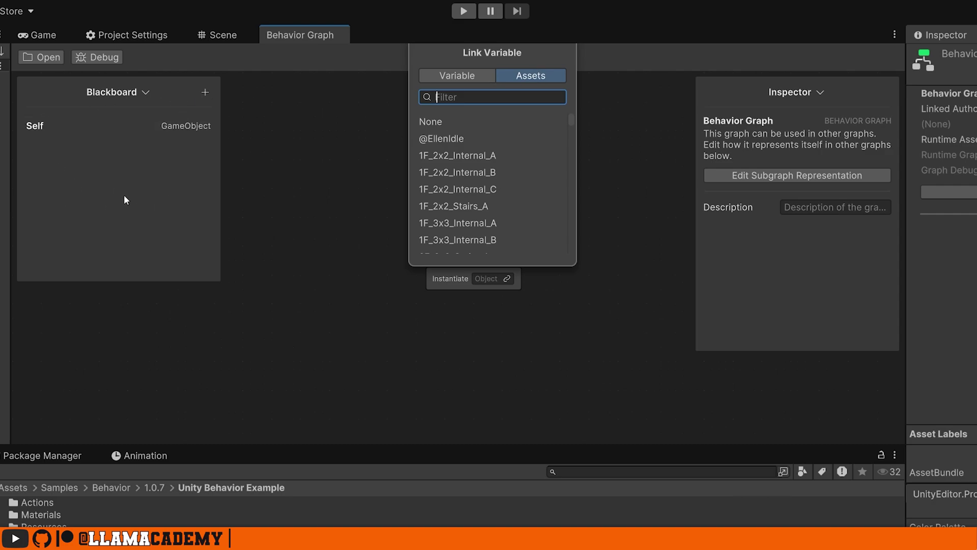
left_click(451, 81)
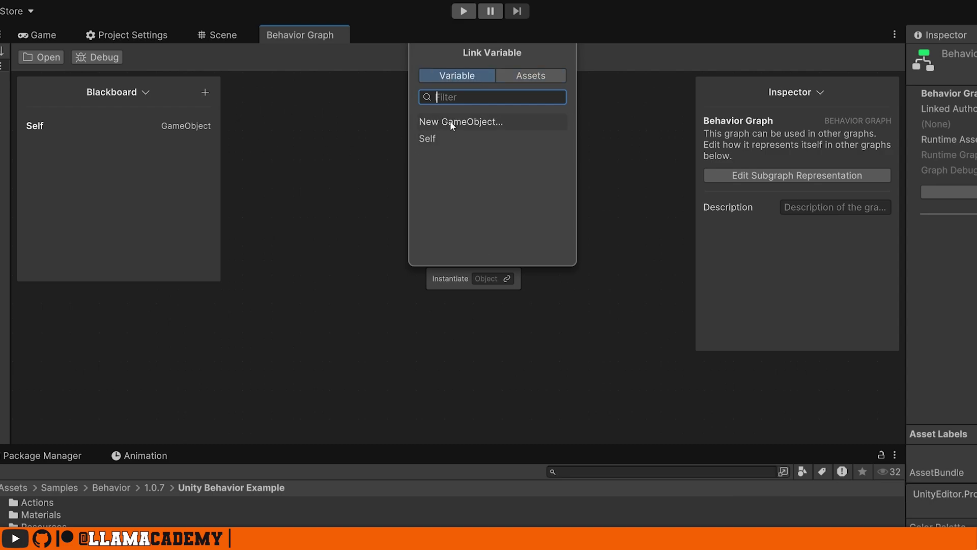
Add a GameObject variable 'Some Object To Instantiate' and link it to Instantiate's Object field.
left_click(206, 100)
left_click(205, 100)
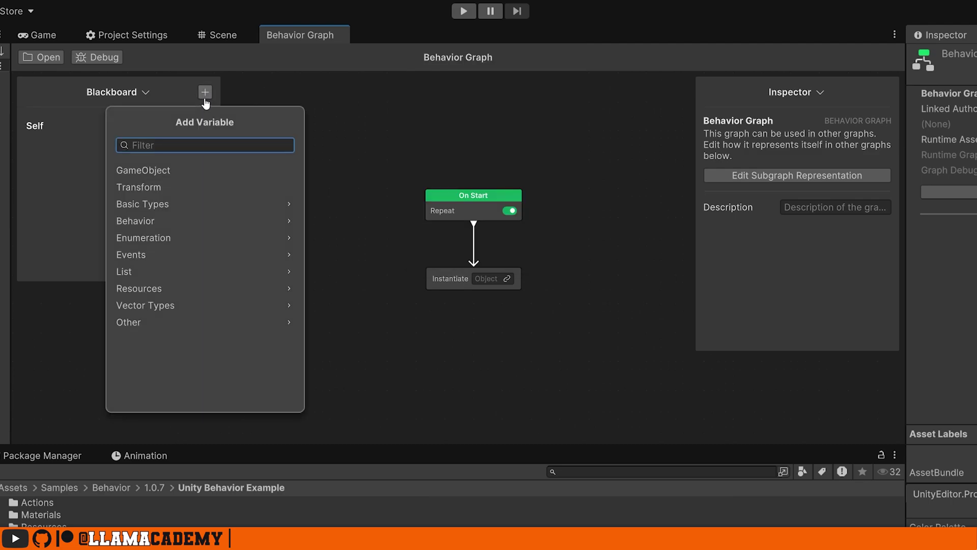
left_click(179, 164)
type("Some Object To Instantiate")
key("Return")
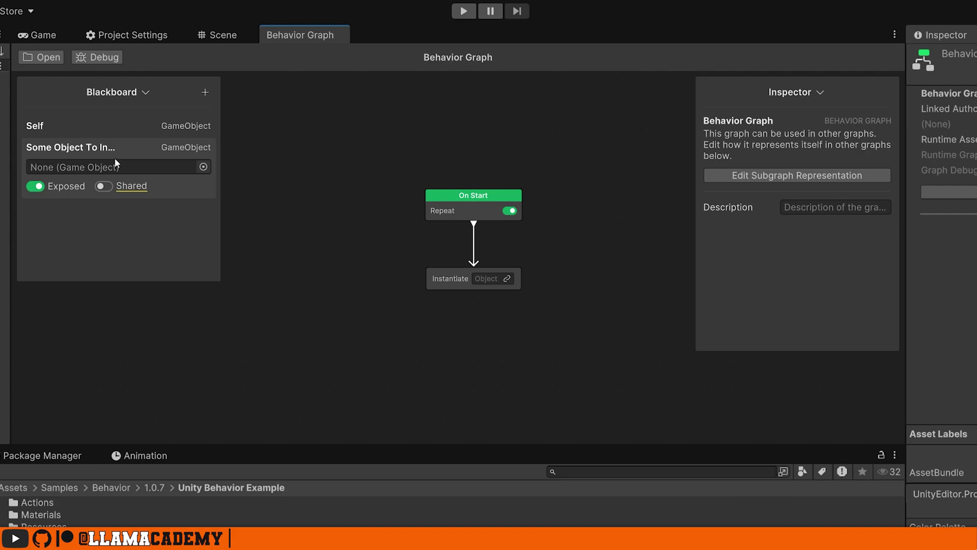
left_click_drag(70, 147, 490, 278)
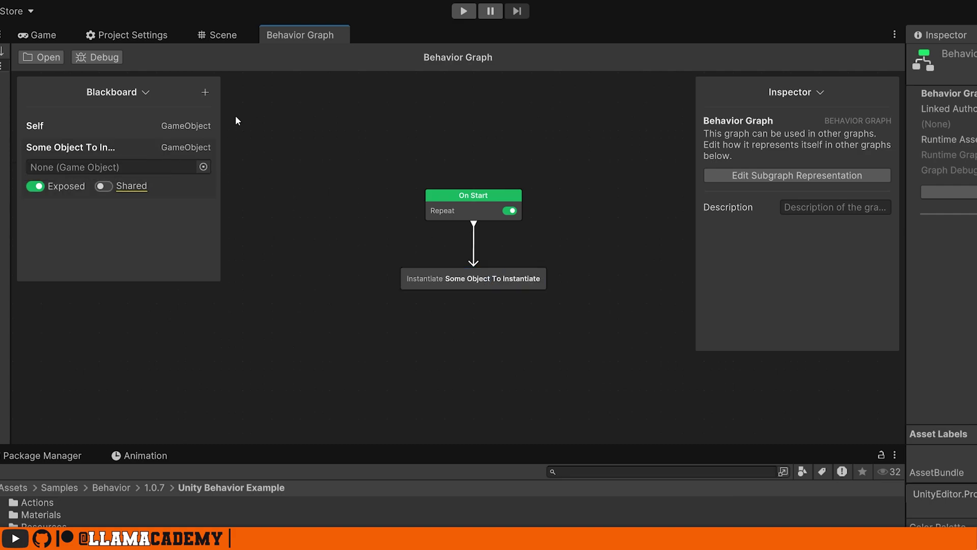
Add a New Integer variable to the blackboard and unlink the Instantiate node's variable.
left_click(206, 93)
type("int")
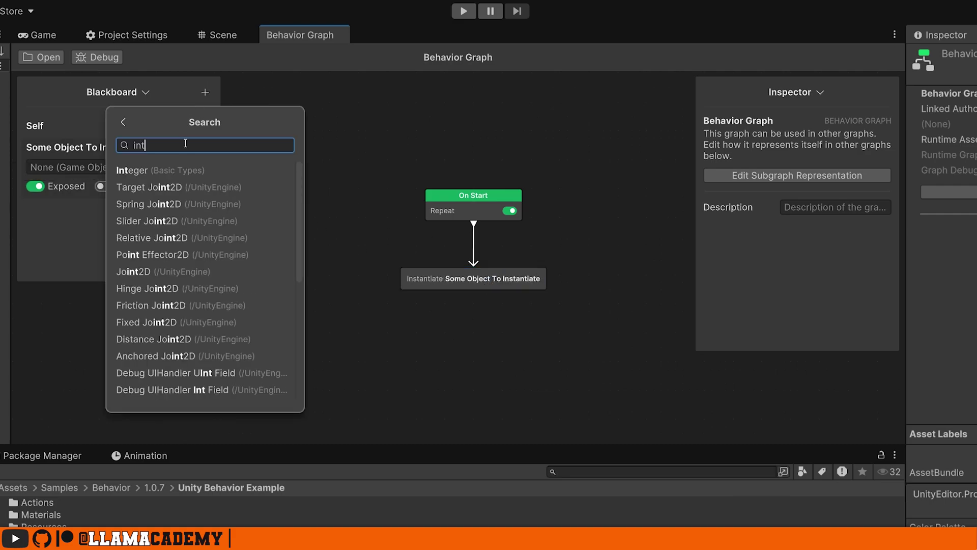
left_click(179, 171)
left_click(540, 277)
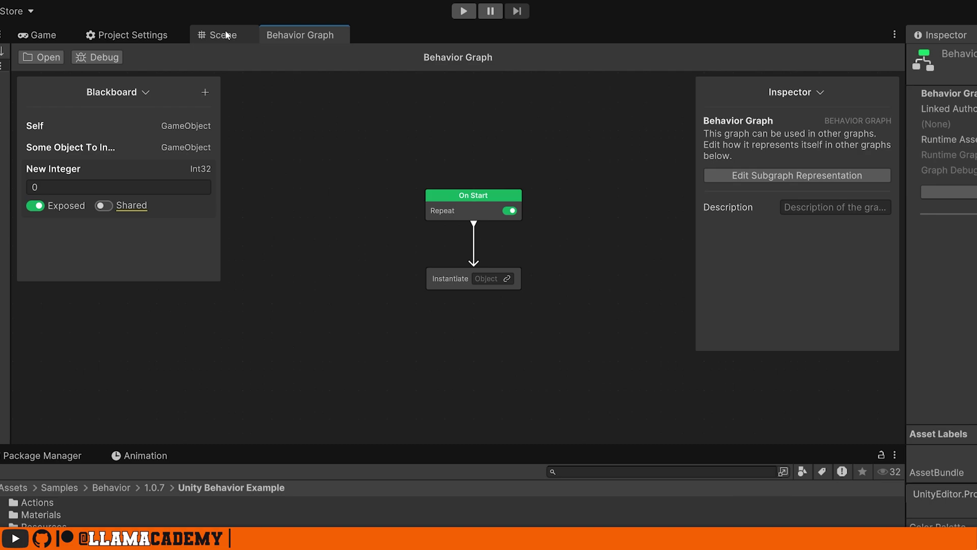
Open Example Behavior Graph from the Agent's Behavior Agent Behavior Graph field.
left_click(128, 170)
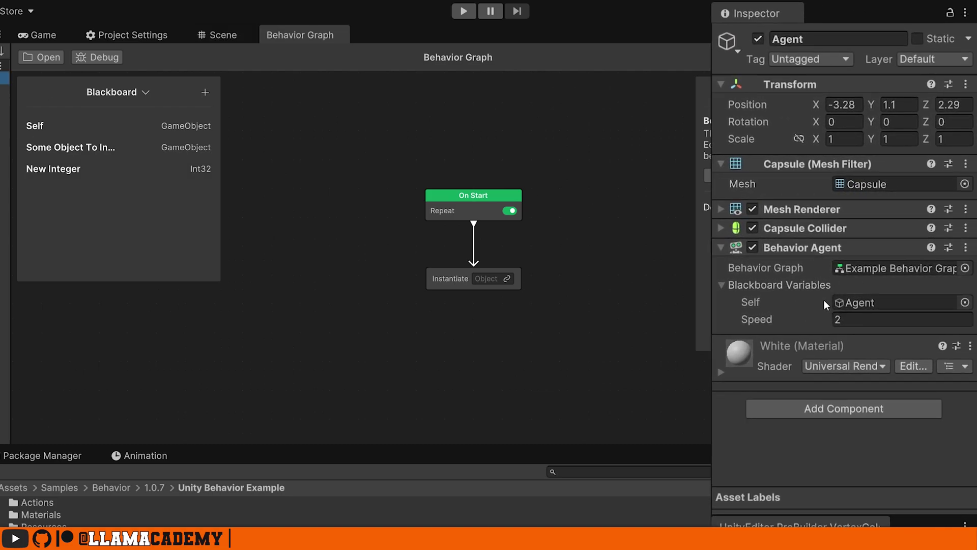
left_click(966, 268)
double_click(613, 392)
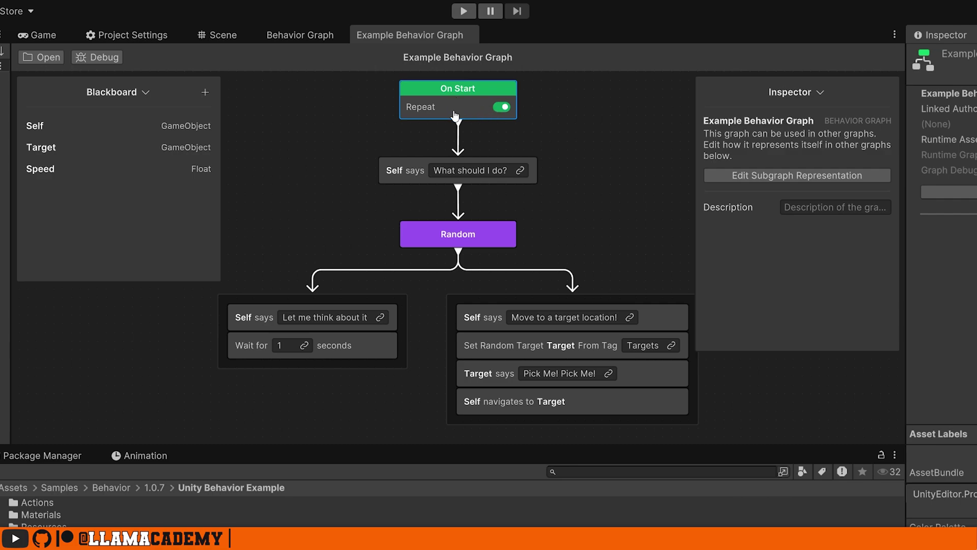
left_click(411, 181)
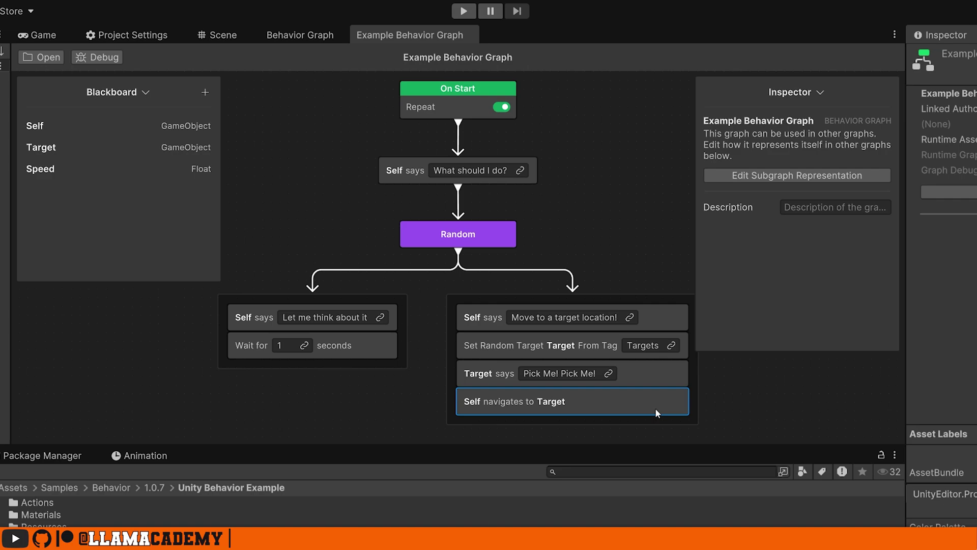
left_click(419, 172)
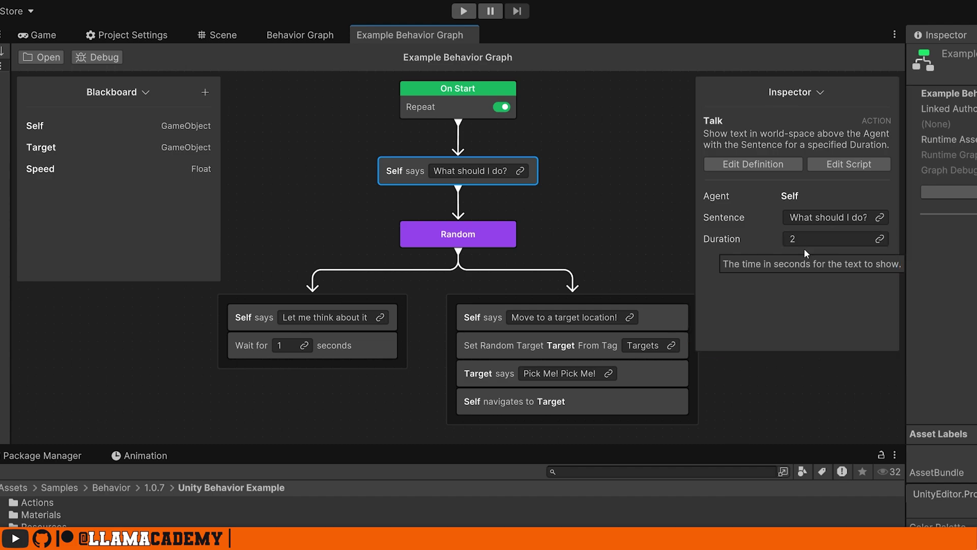
left_click(507, 404)
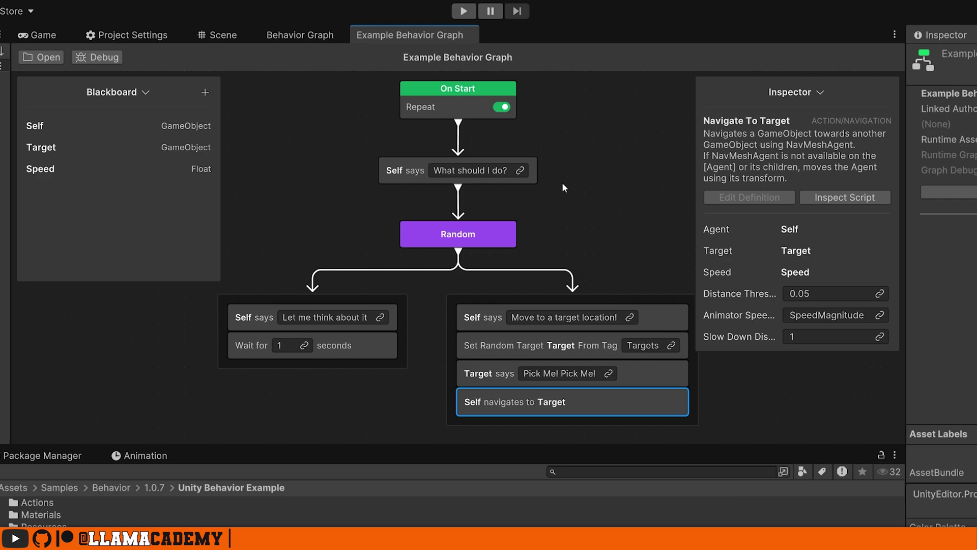
Play SampleScene in an enlarged Game view, then pause and return to the Example Behavior Graph.
left_click(49, 32)
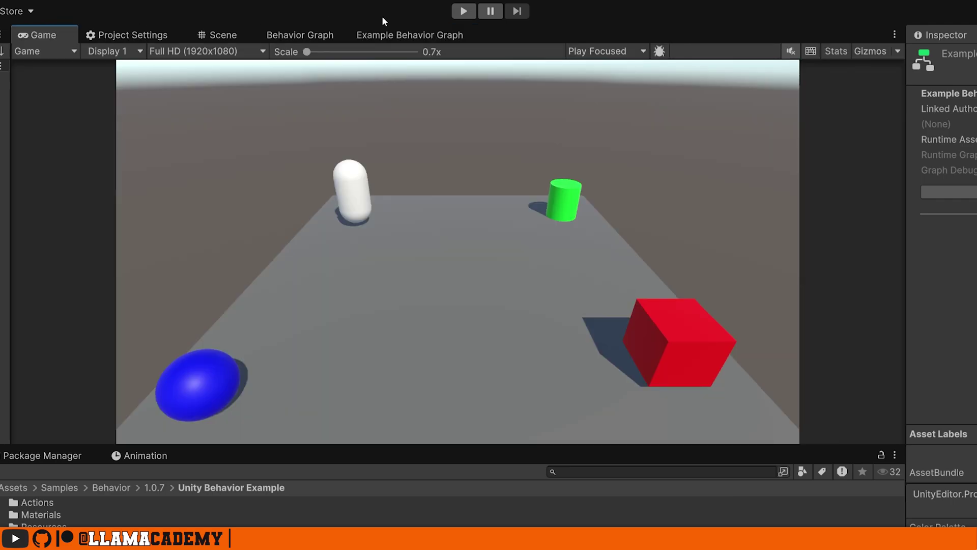
left_click(463, 11)
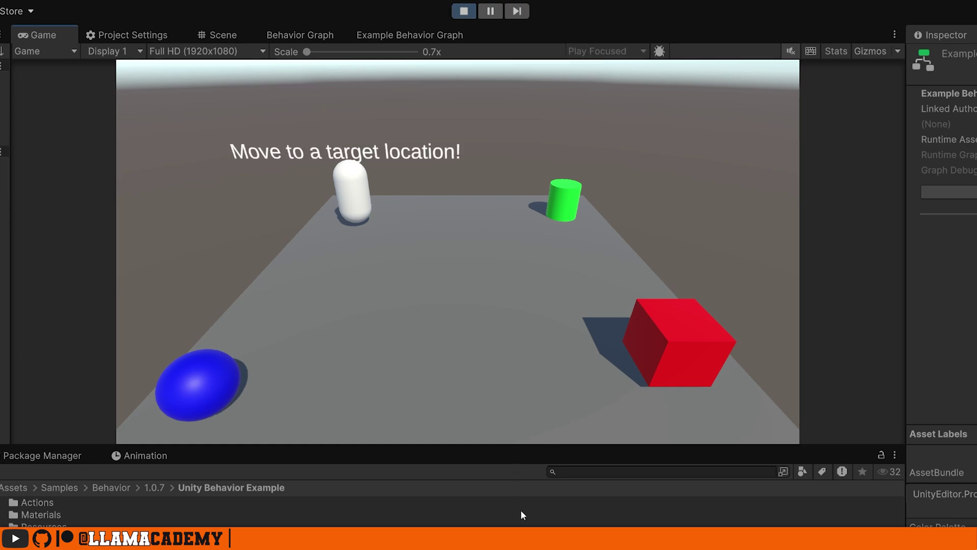
left_click_drag(509, 447, 516, 513)
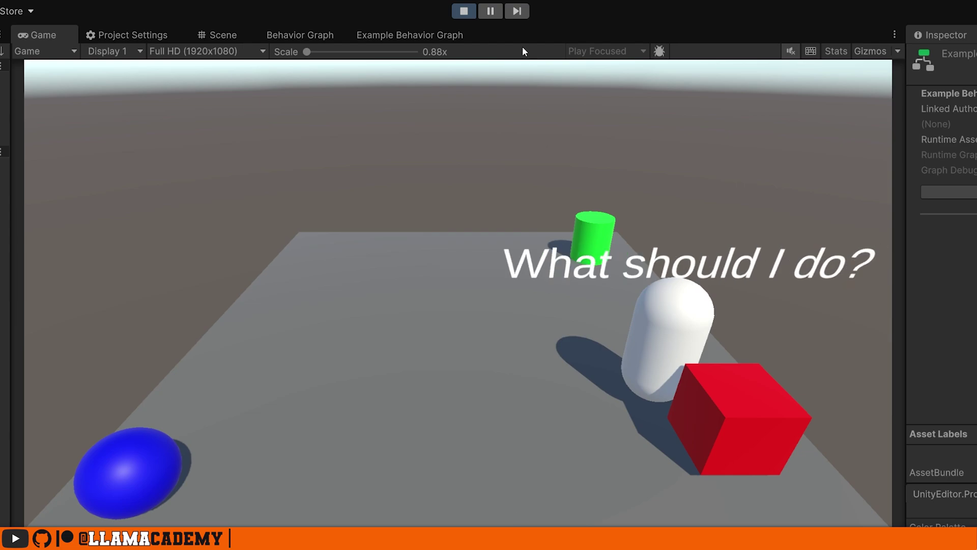
left_click(490, 11)
left_click(447, 33)
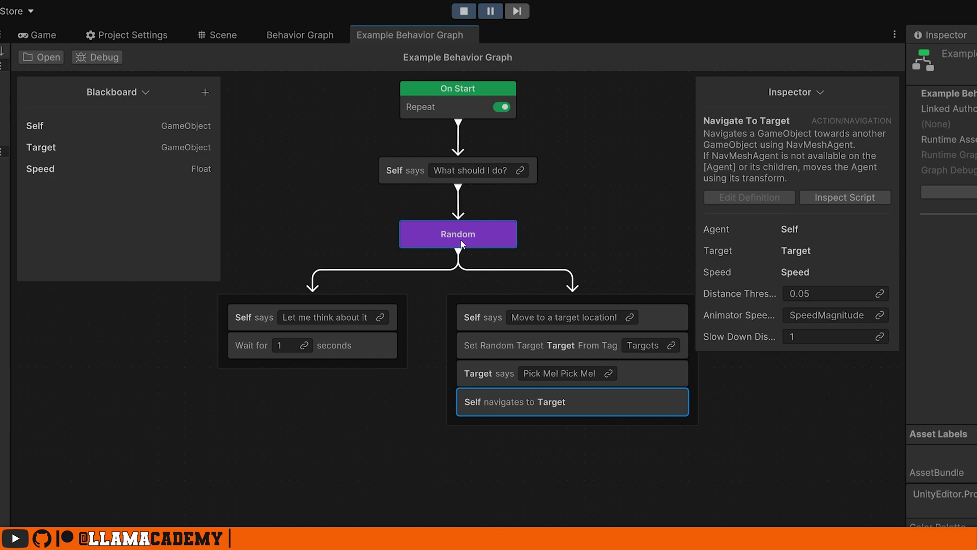
left_click(280, 411)
key("space")
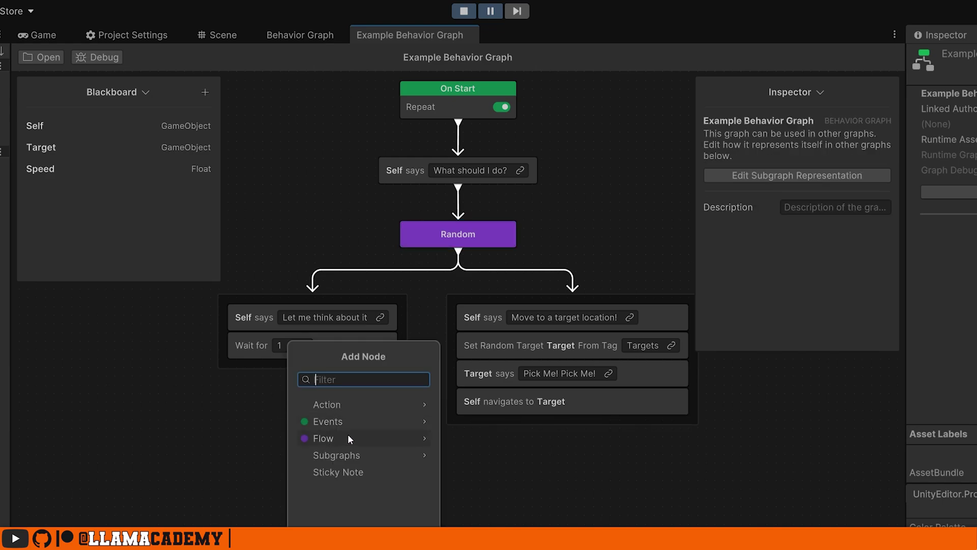
left_click(348, 437)
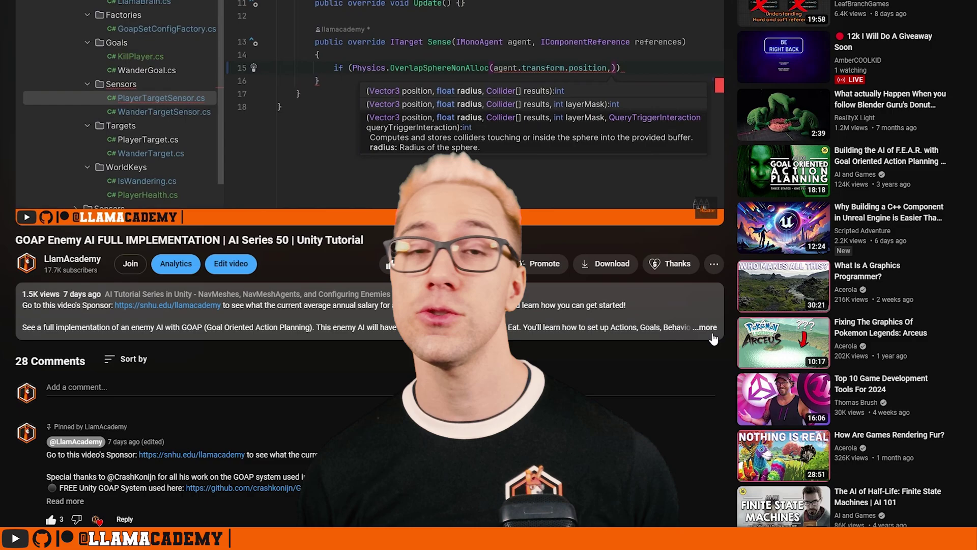
Expand the GOAP Enemy AI video's description and scroll through its resource links and chapters.
left_click(708, 327)
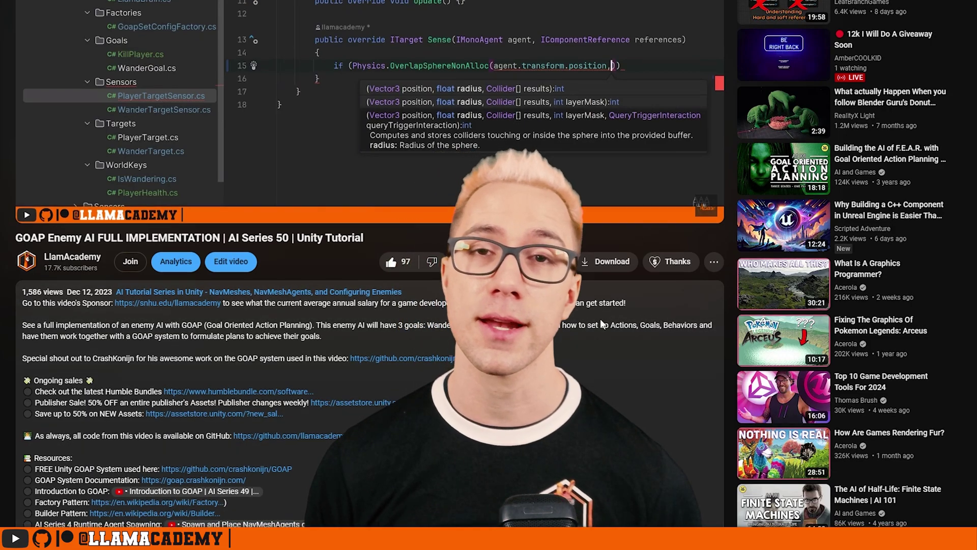
scroll(714, 339, "down", 5)
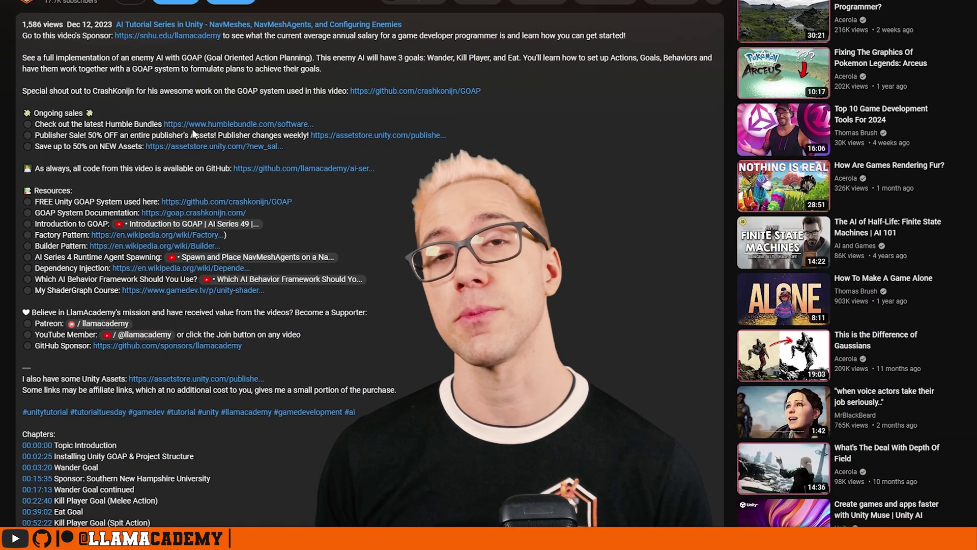